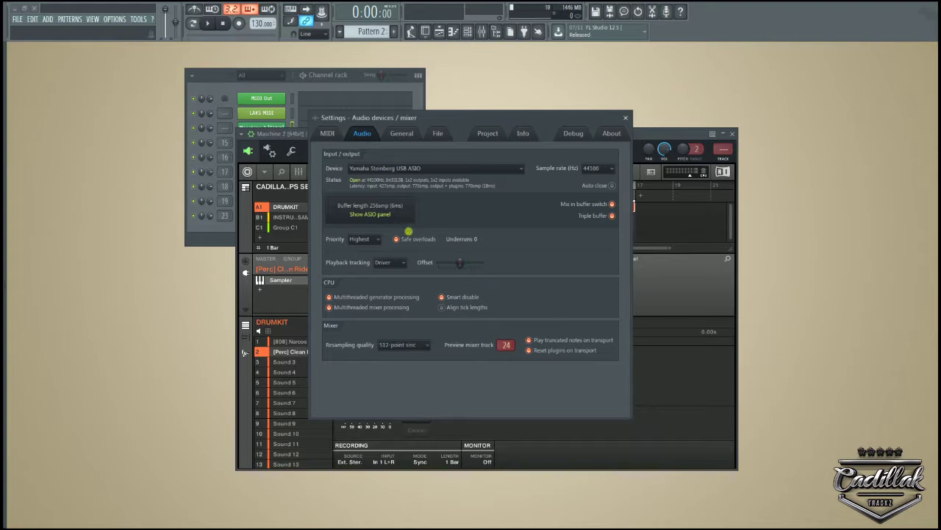
Step: Change the audio device to FL Studio ASIO and close the audio settings
left_click(433, 169)
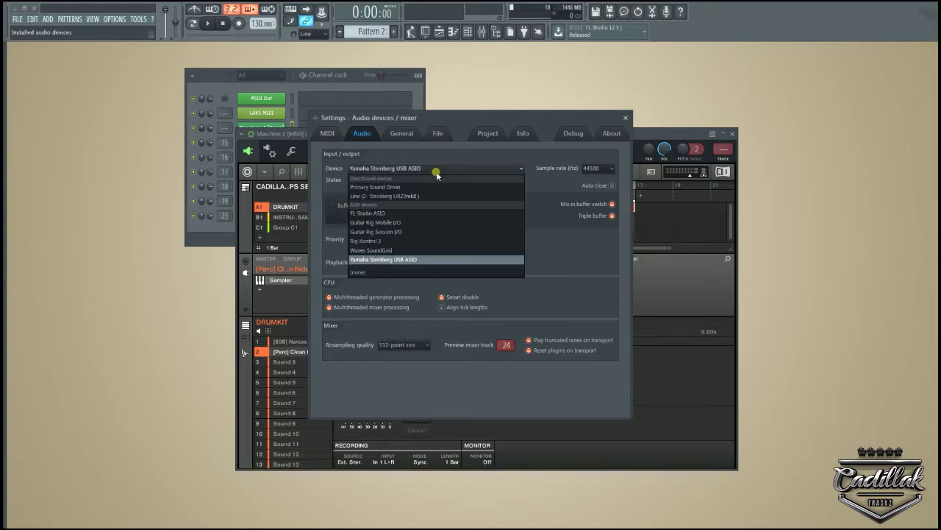
left_click(427, 212)
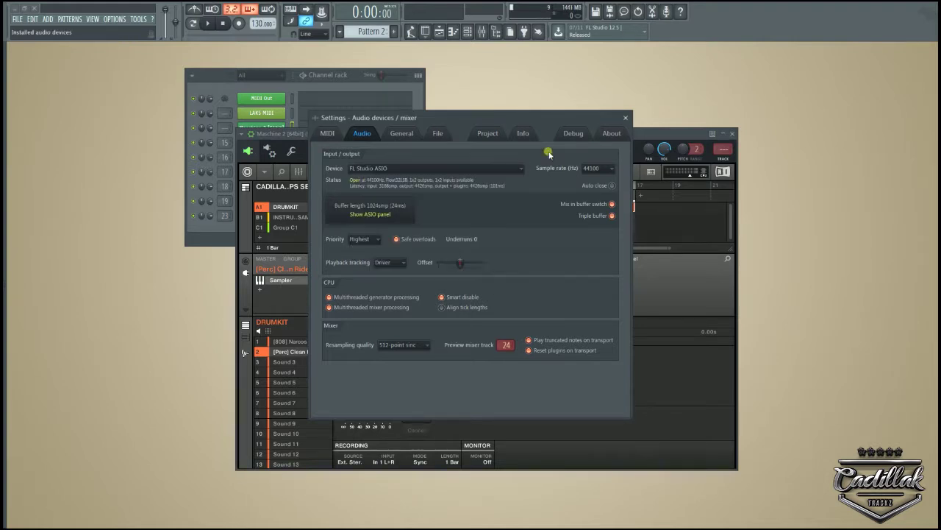
left_click(626, 117)
Step: Audition the [808] Narcos and [Perc] Clean Ride - 1 sounds of the DRUMKIT group in alternation to hear how their tails overlap
left_click(303, 341)
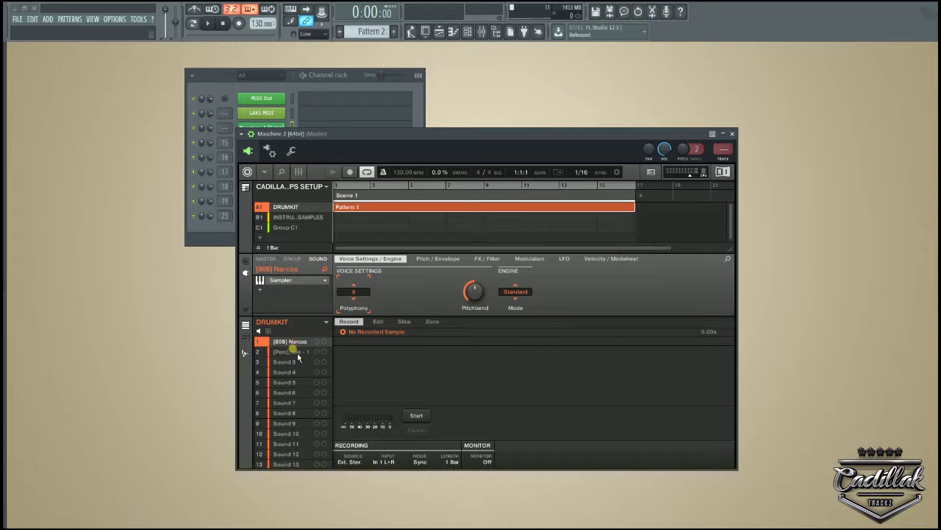
left_click(298, 352)
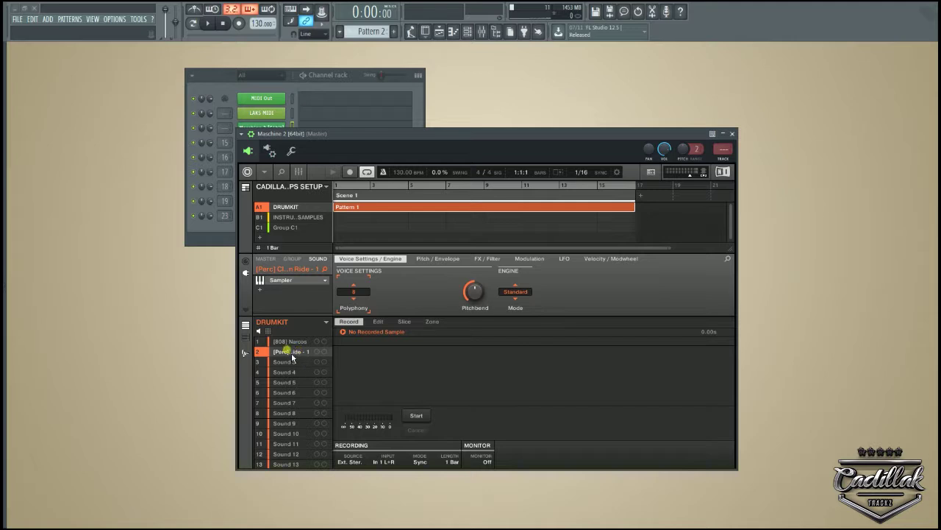
left_click(297, 343)
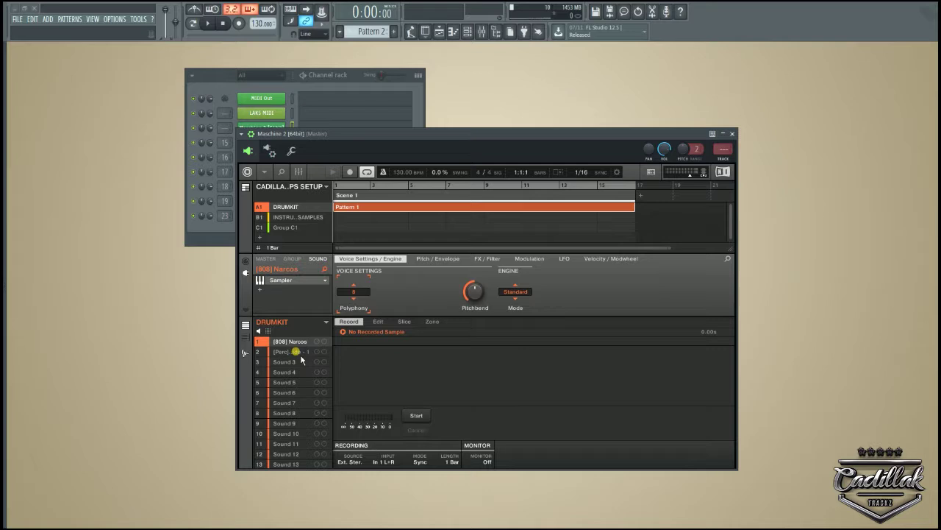
left_click(300, 353)
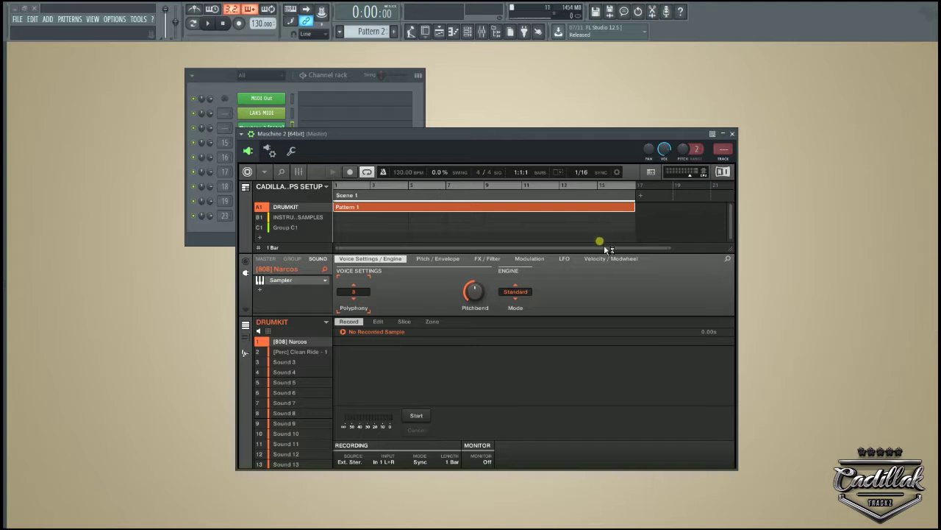
left_click(299, 353)
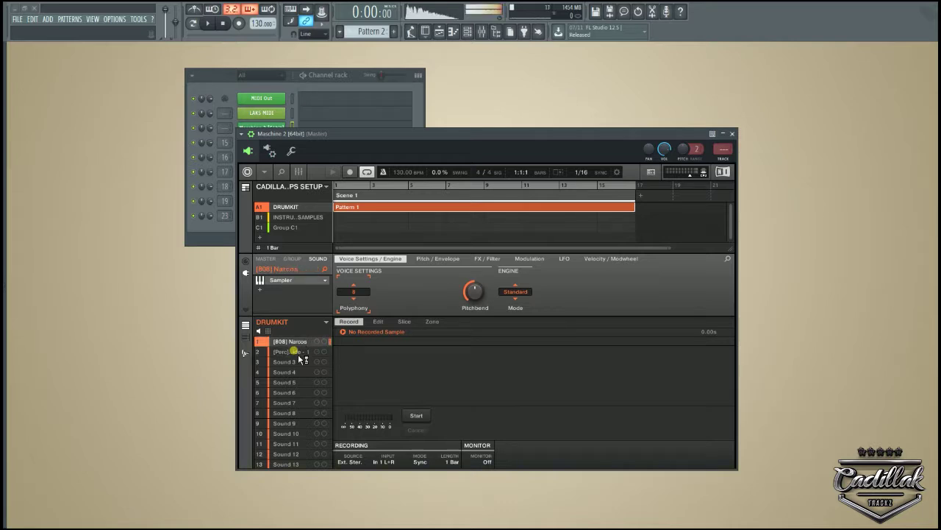
left_click(298, 353)
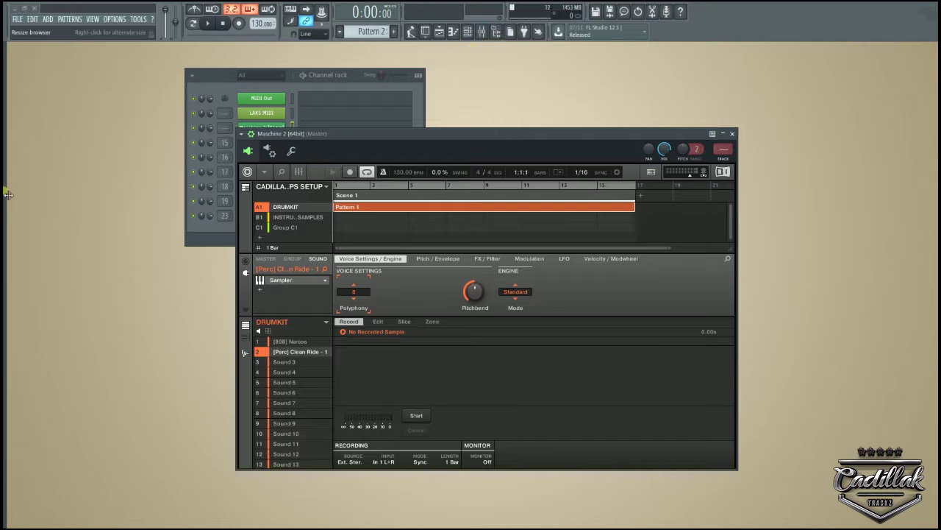
left_click(301, 342)
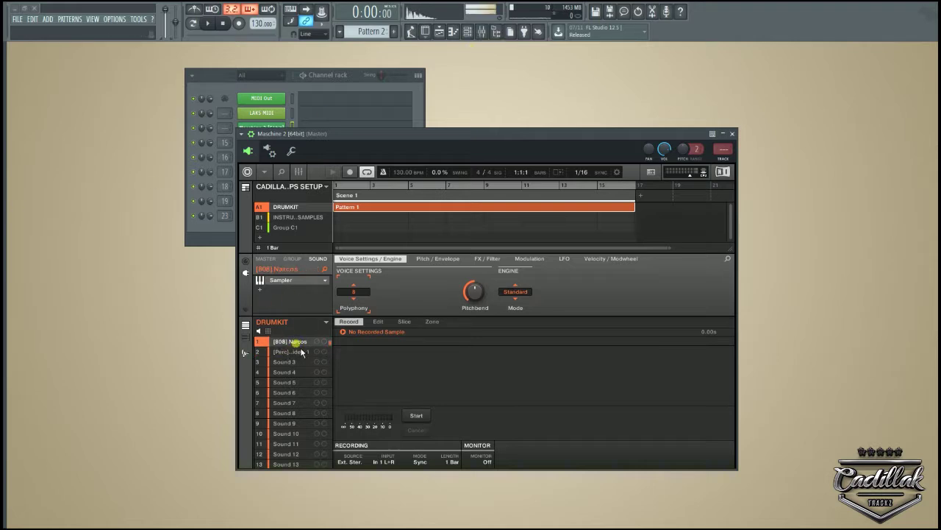
left_click(294, 351)
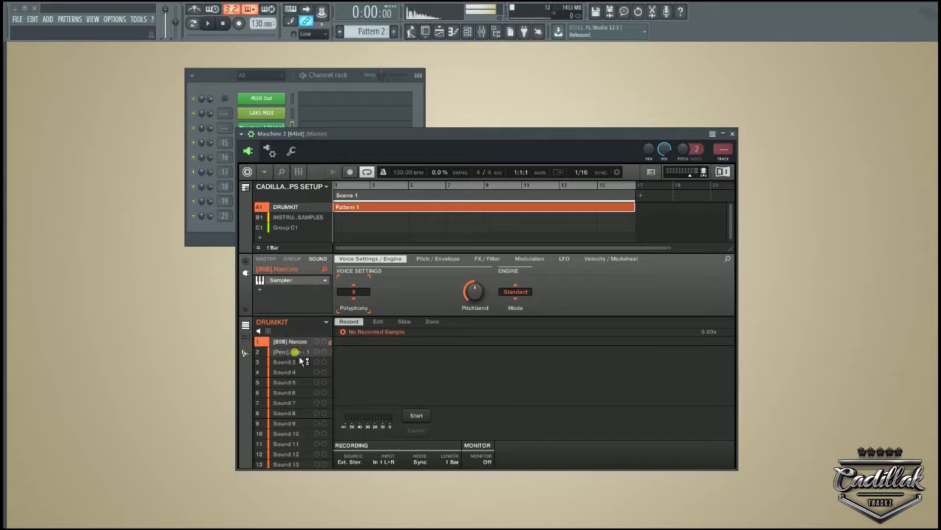
left_click(299, 342)
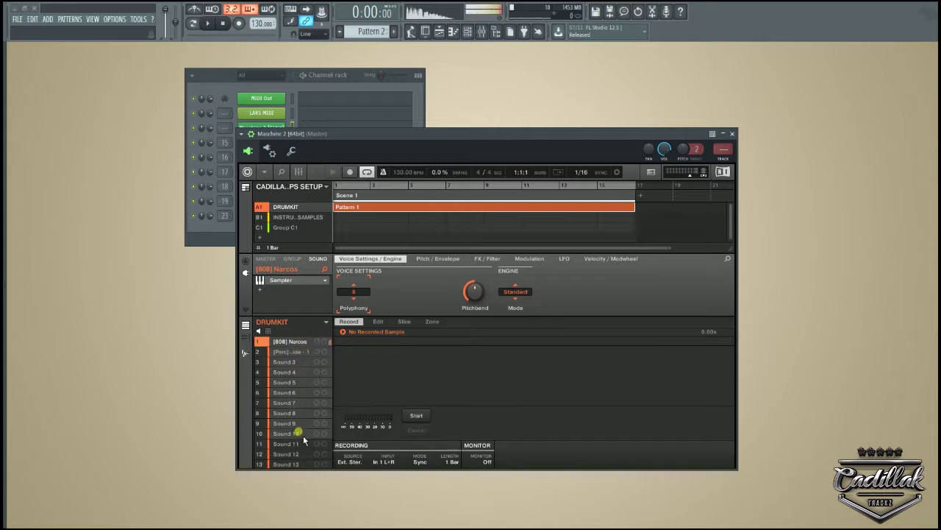
left_click(302, 445)
Step: Set the polyphony of the [808] Narcos sound to 1
left_click(294, 342)
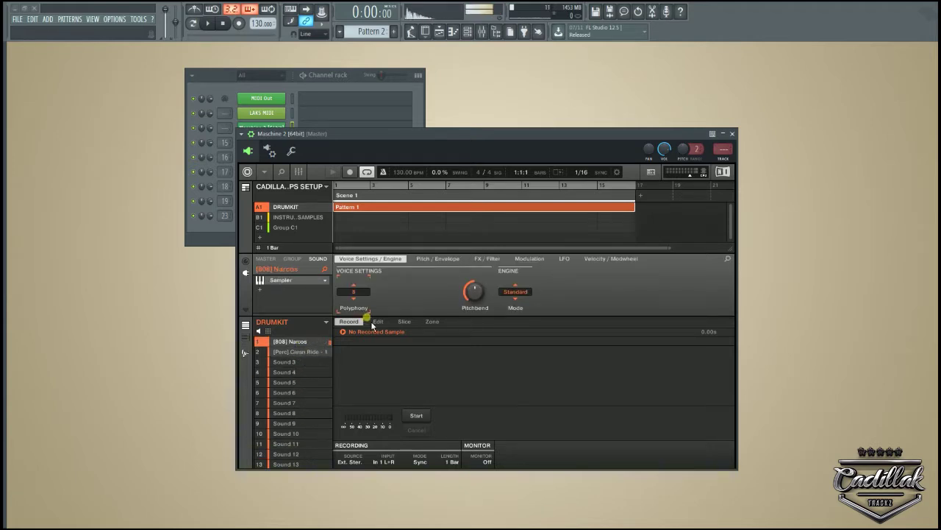
left_click(357, 292)
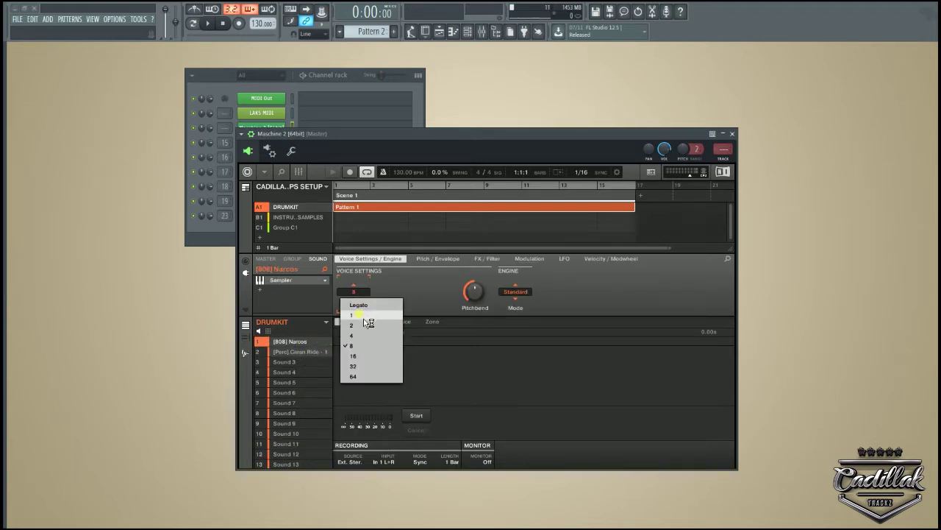
left_click(362, 316)
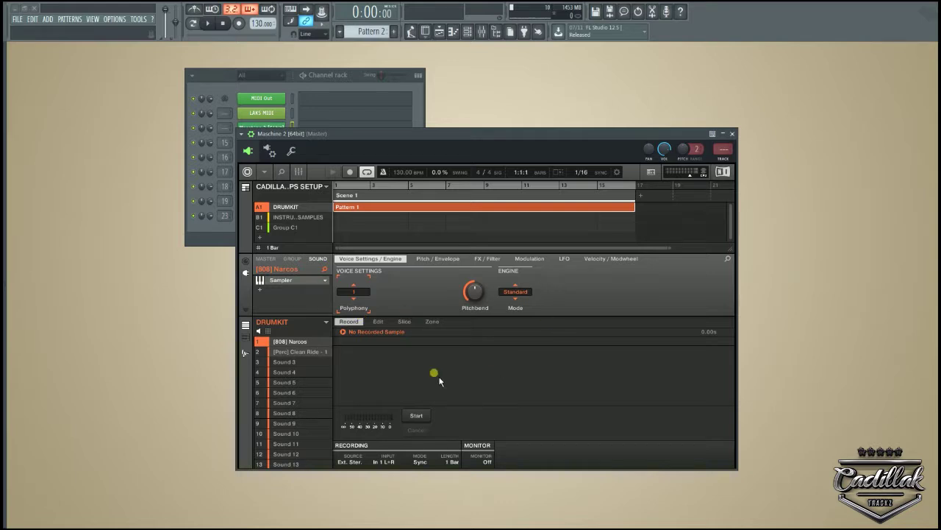
Step: Play [808] Narcos and [Perc] Clean Ride - 1 again to hear the effect of the single-voice setting
left_click(306, 382)
left_click(298, 342)
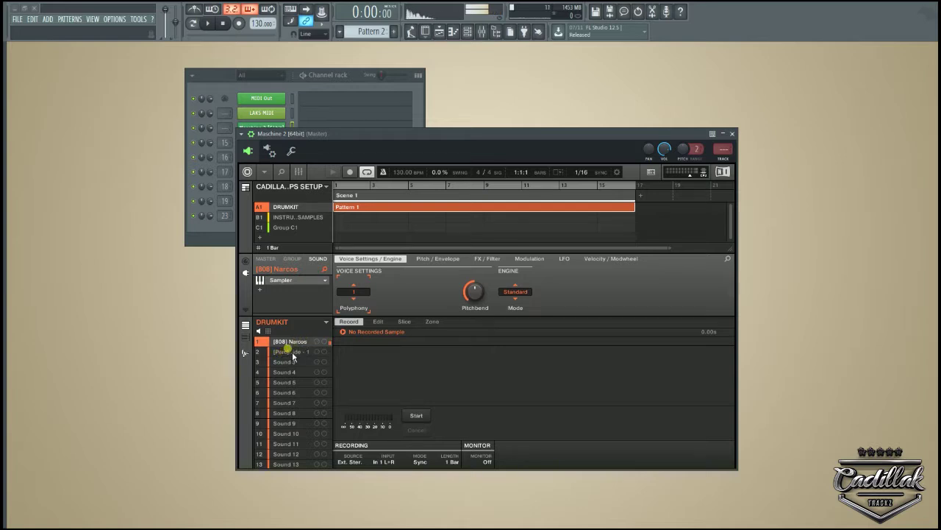
left_click(285, 352)
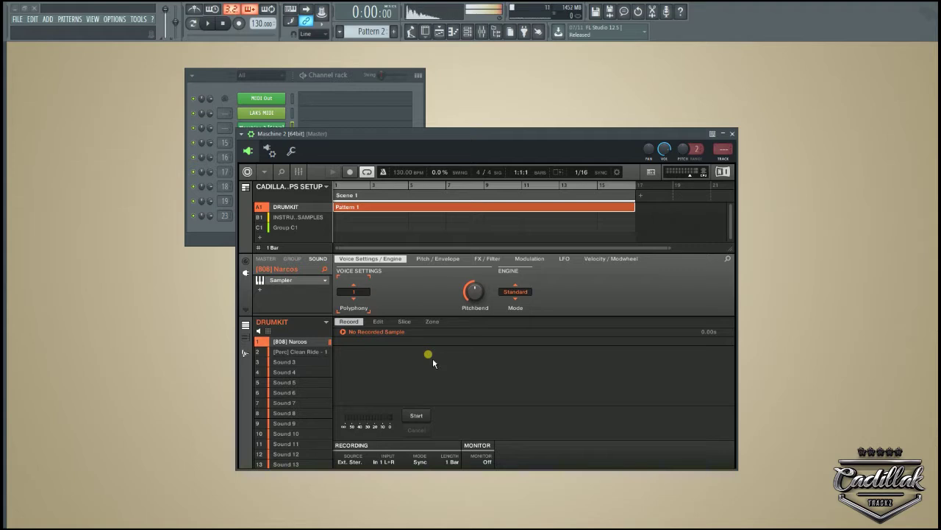
Step: Set the polyphony of [Perc] Clean Ride - 1 to 1 and audition it together with [808] Narcos
left_click(288, 352)
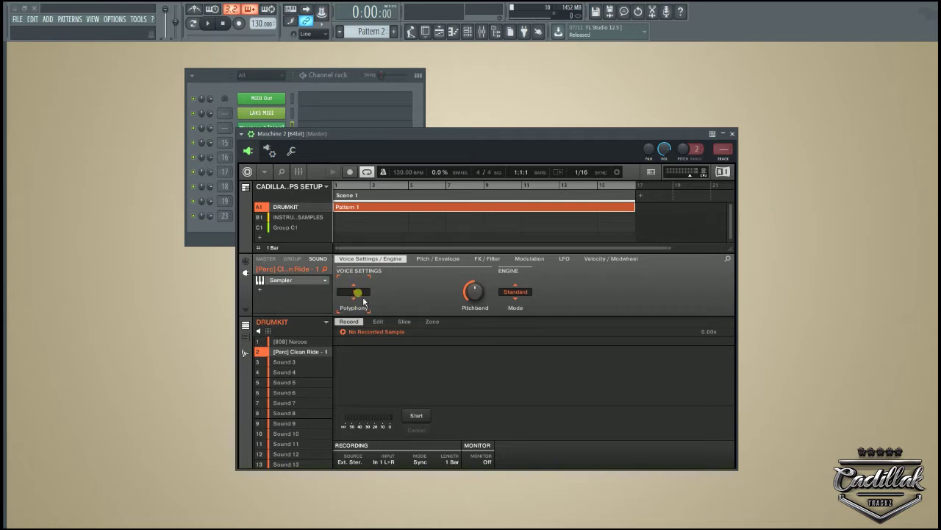
left_click(294, 341)
left_click(297, 352)
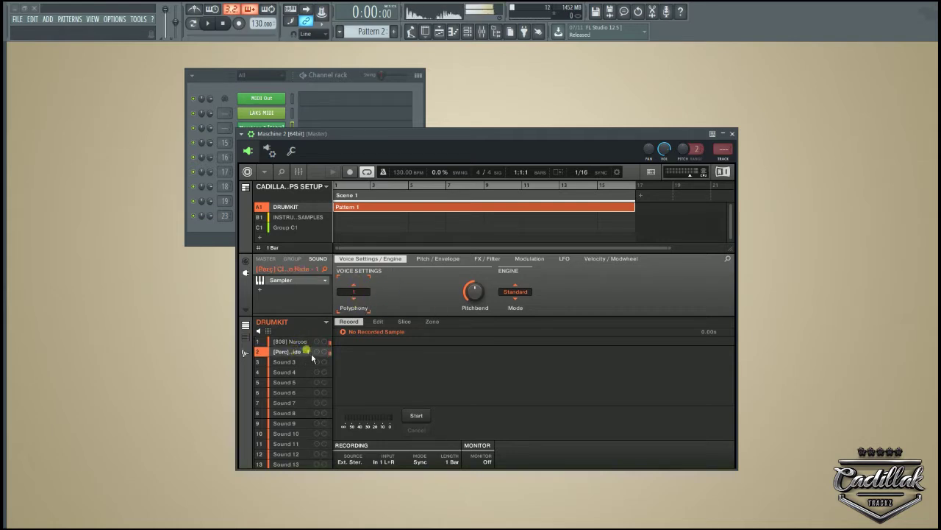
left_click(441, 259)
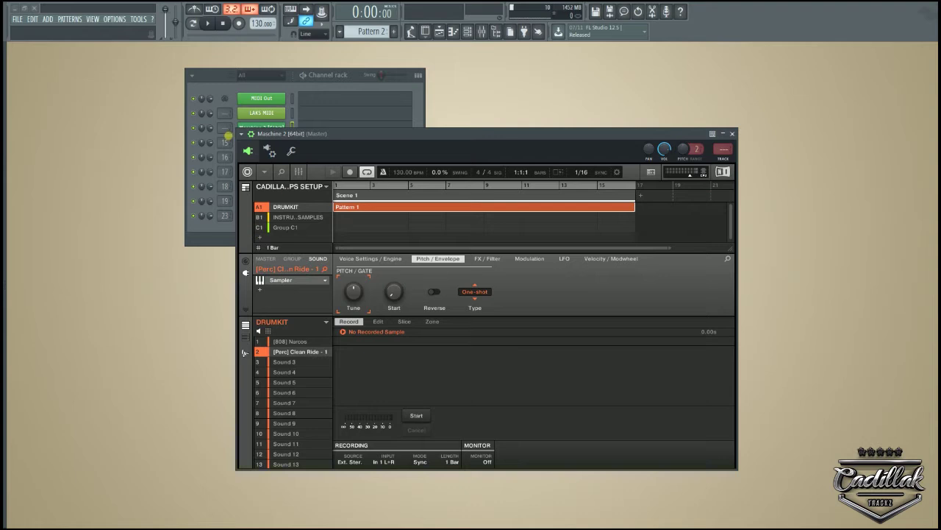
left_click(366, 261)
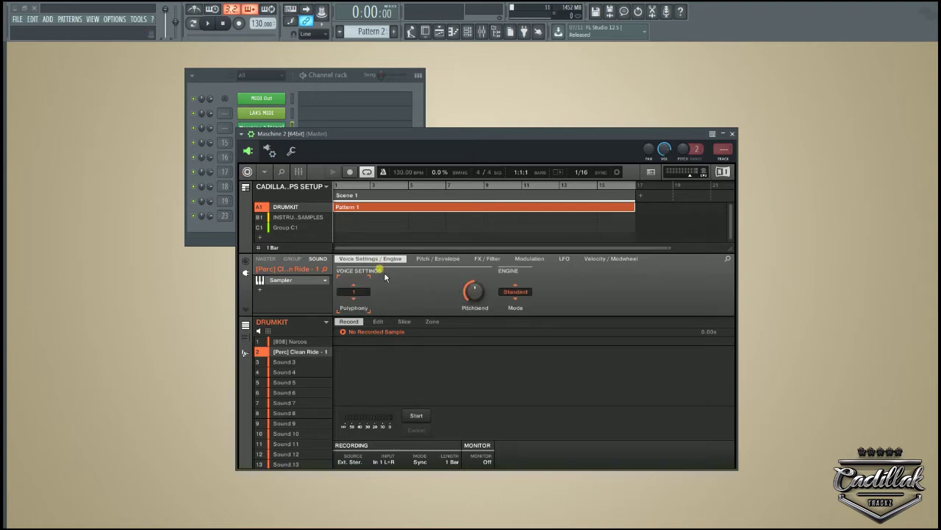
left_click(306, 344)
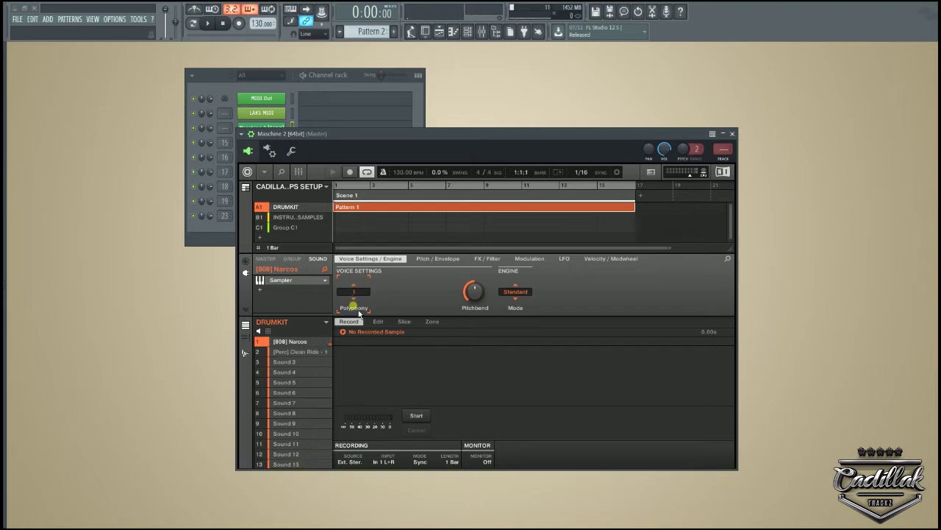
left_click(299, 405)
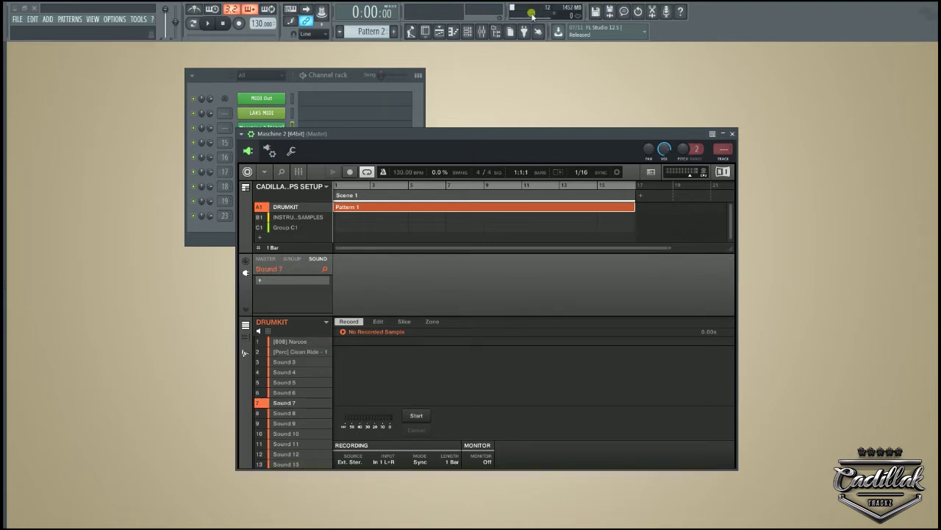
left_click(483, 32)
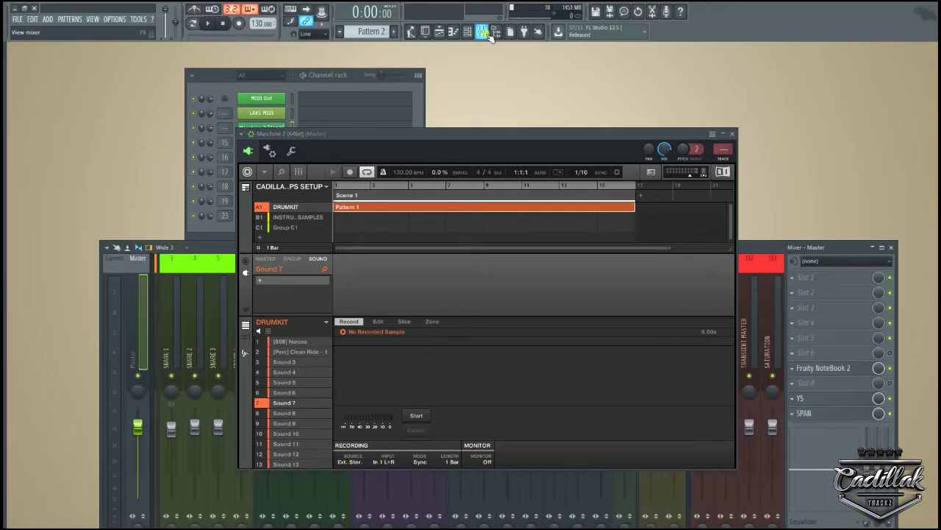
left_click(488, 35)
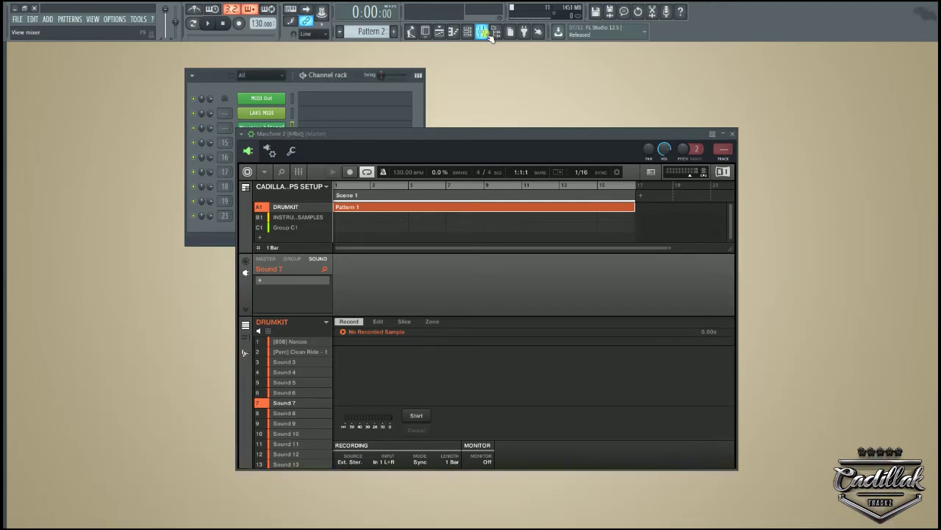
Step: Set the polyphony of the [808] Narcos sound to Legato
left_click(307, 342)
left_click(354, 291)
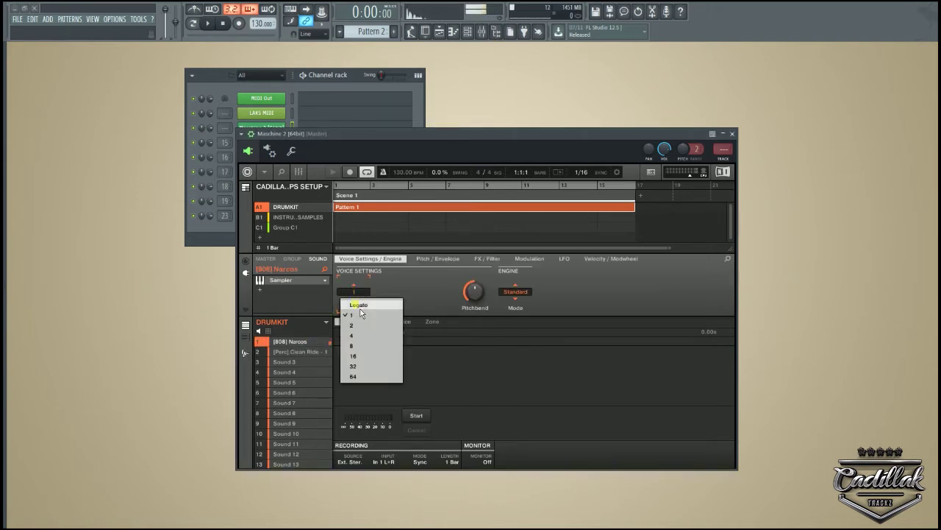
left_click(360, 304)
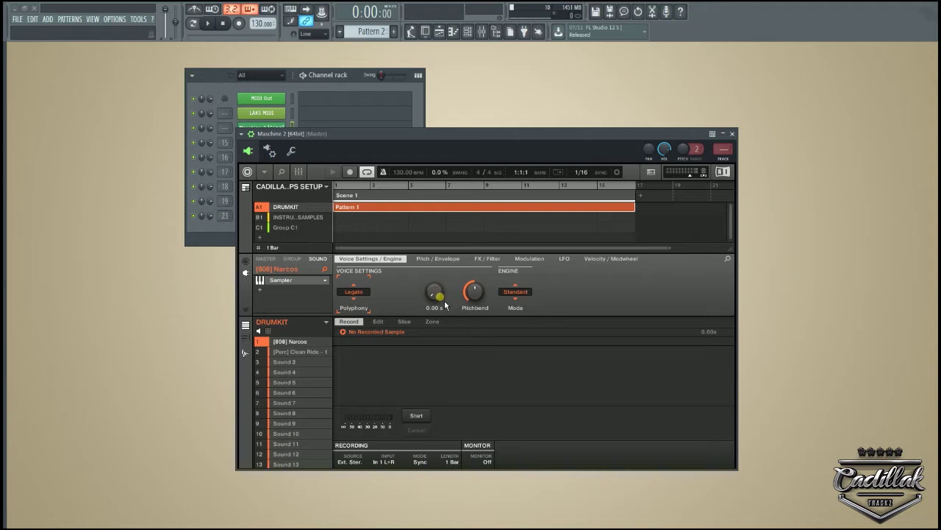